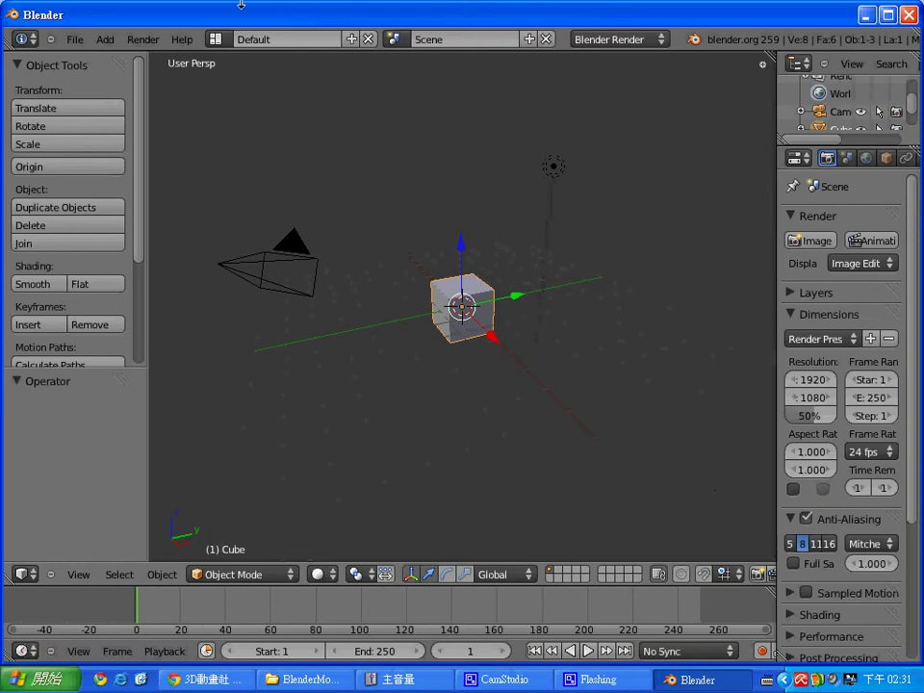
Switch the screen layout from Default to Compositing.
left_click(216, 40)
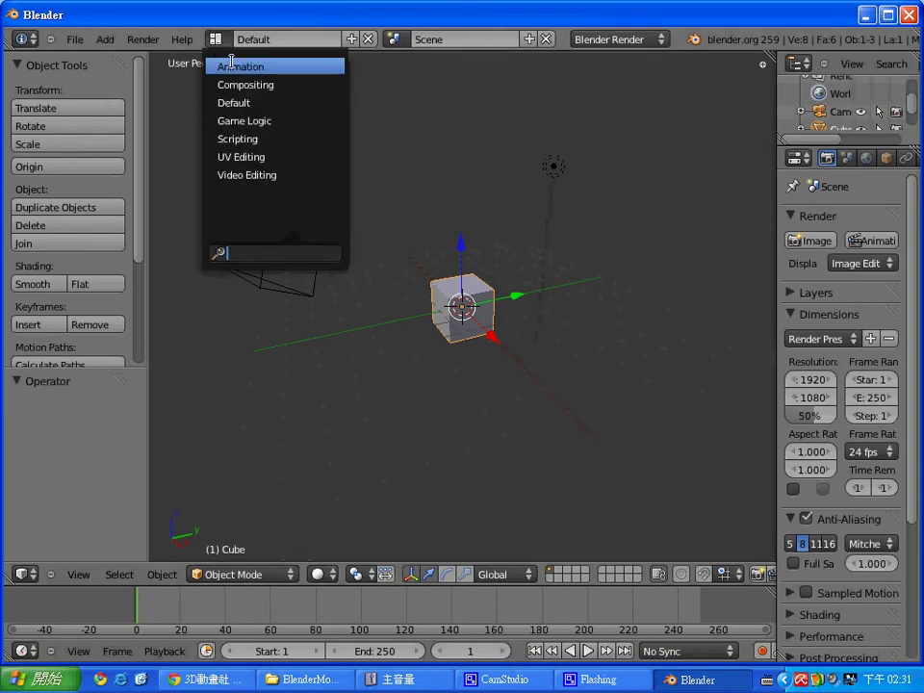
left_click(231, 84)
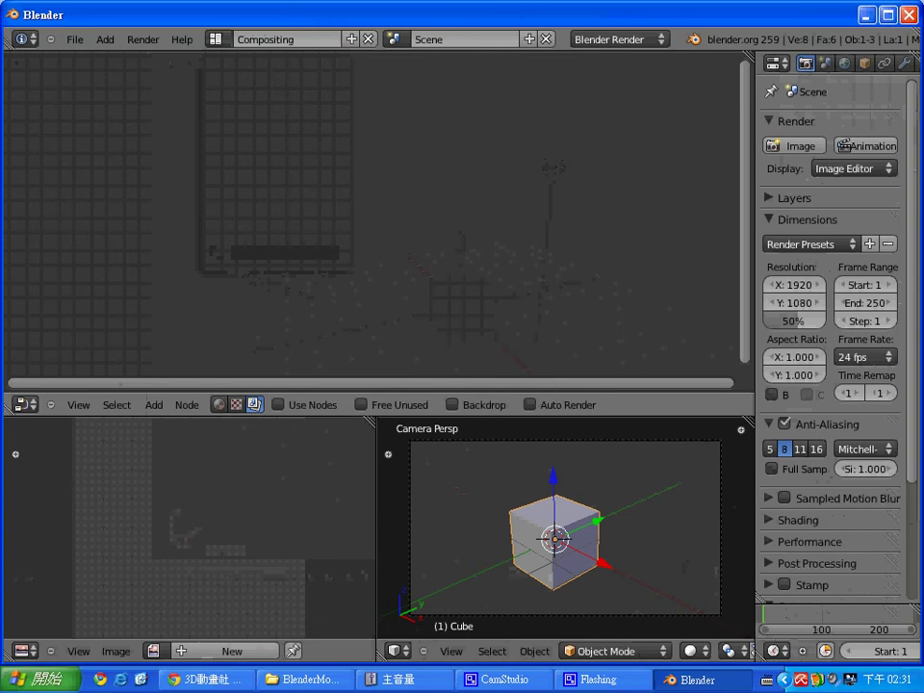
Enable Use Nodes, then spread apart and widen the Render Layers and Composite nodes.
left_click(279, 405)
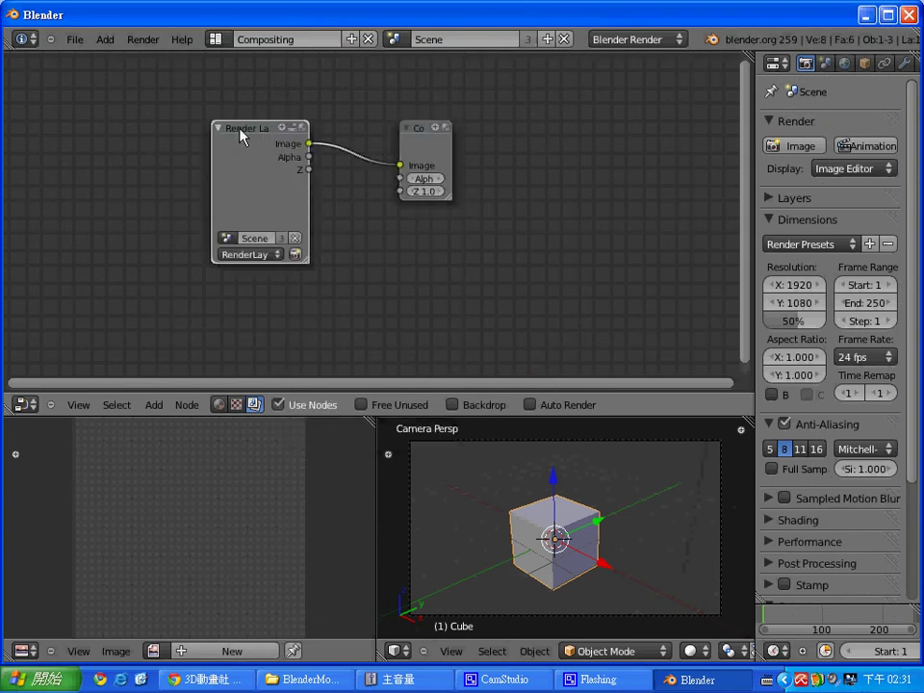
left_click_drag(242, 134, 90, 88)
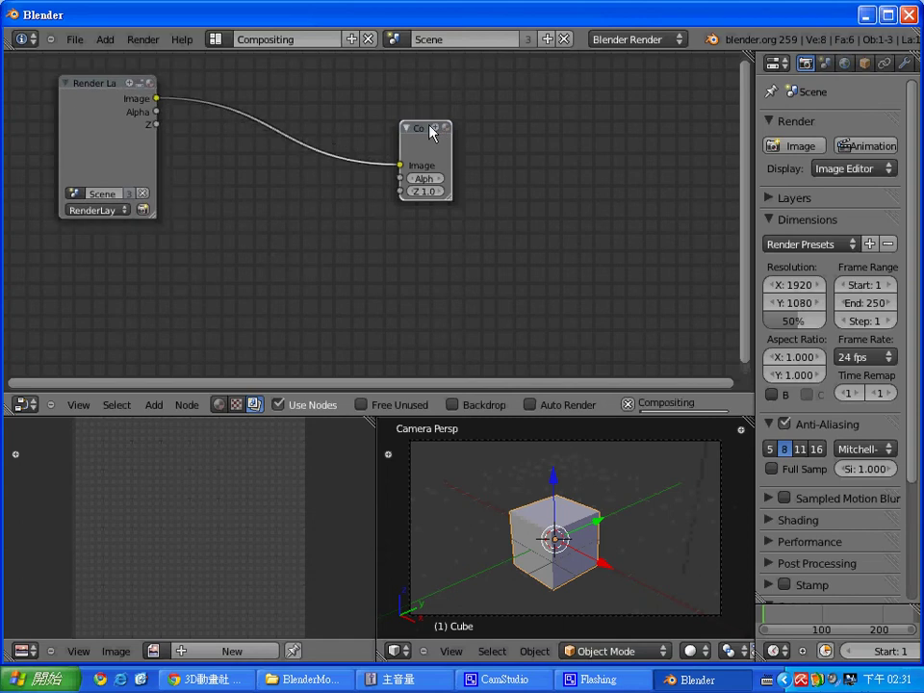
left_click_drag(438, 135, 513, 179)
left_click_drag(524, 234, 590, 268)
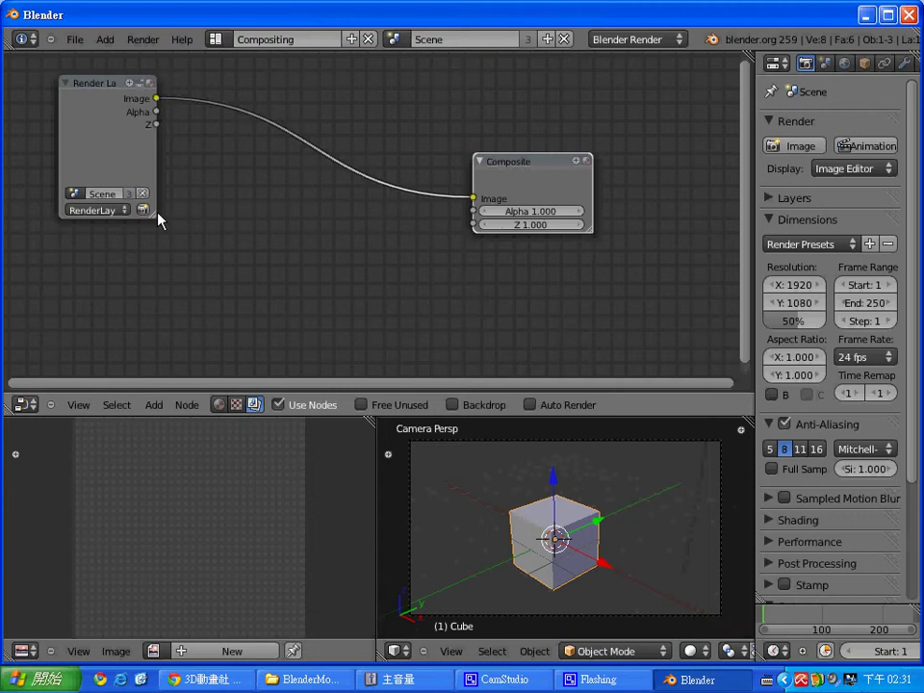
left_click_drag(158, 216, 184, 211)
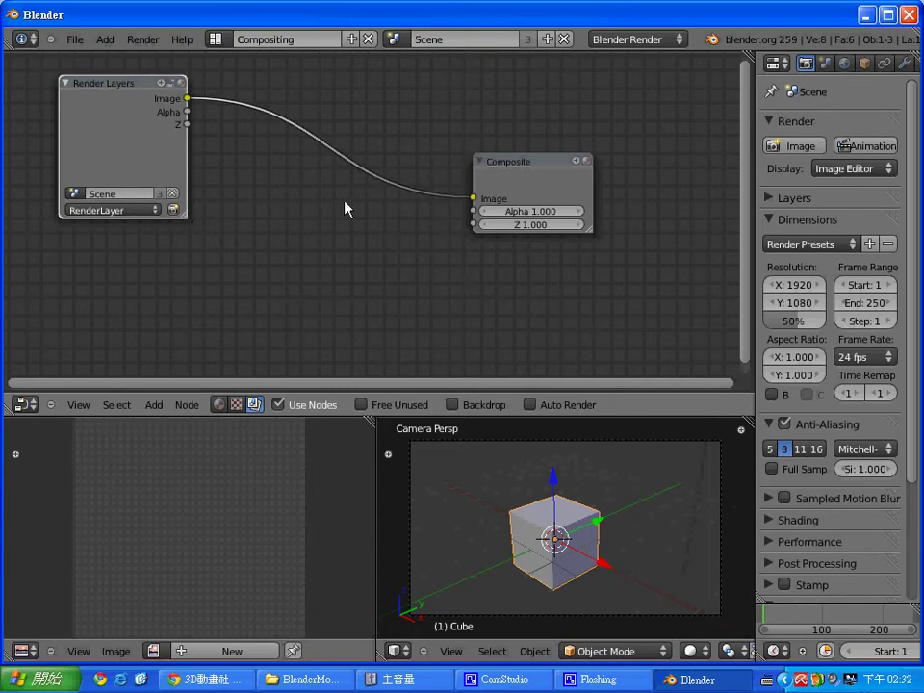
Add a Filter > Blur node and drop it onto the Render Layers–Composite link.
left_click(154, 404)
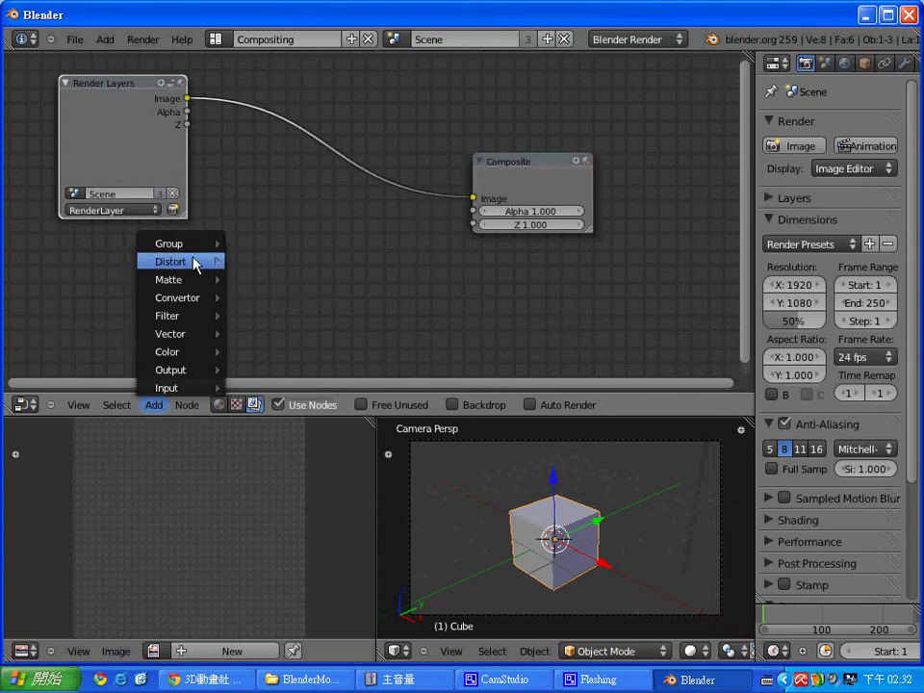
mouse_move(178, 316)
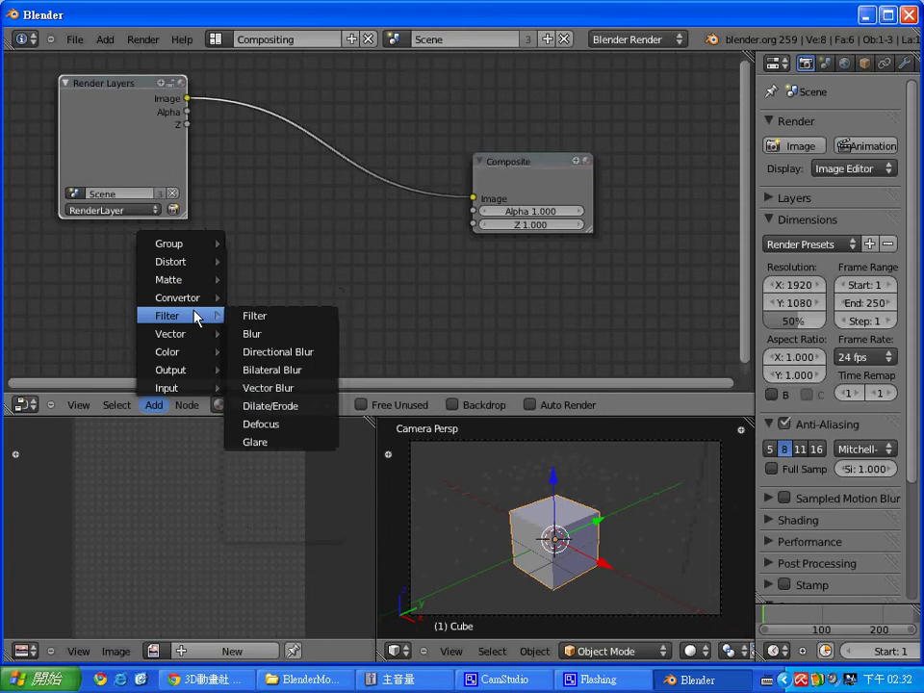
left_click(258, 334)
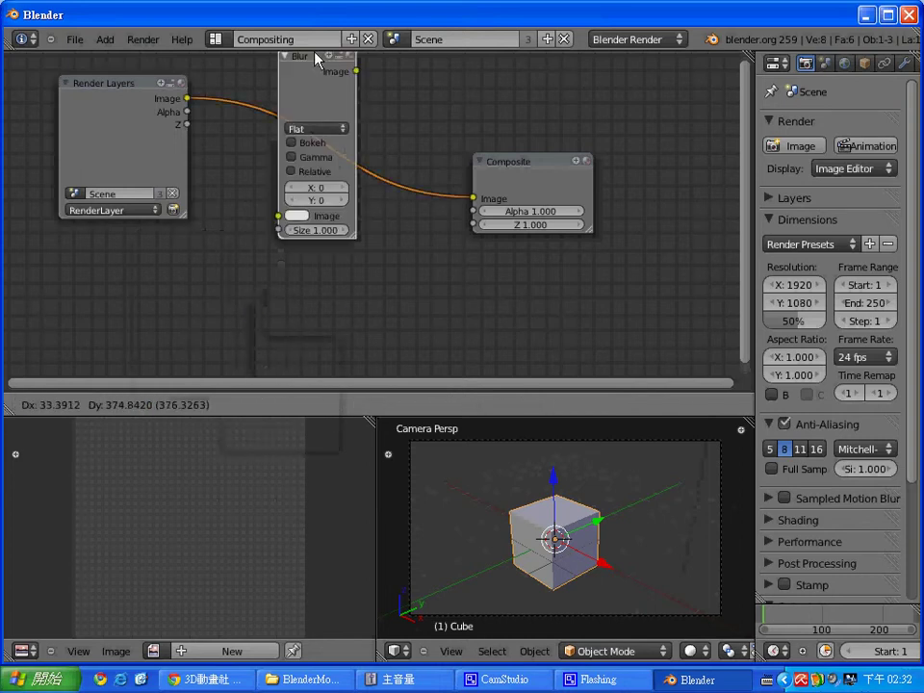
left_click(336, 84)
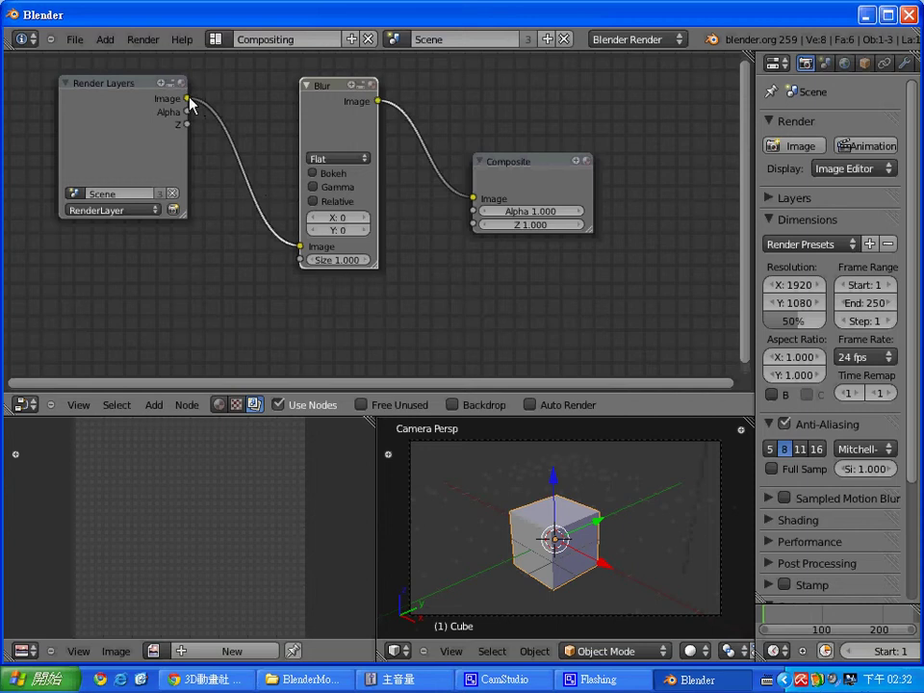
Render the scene with F12 and set the Blur node's X size to 20.
key("F12")
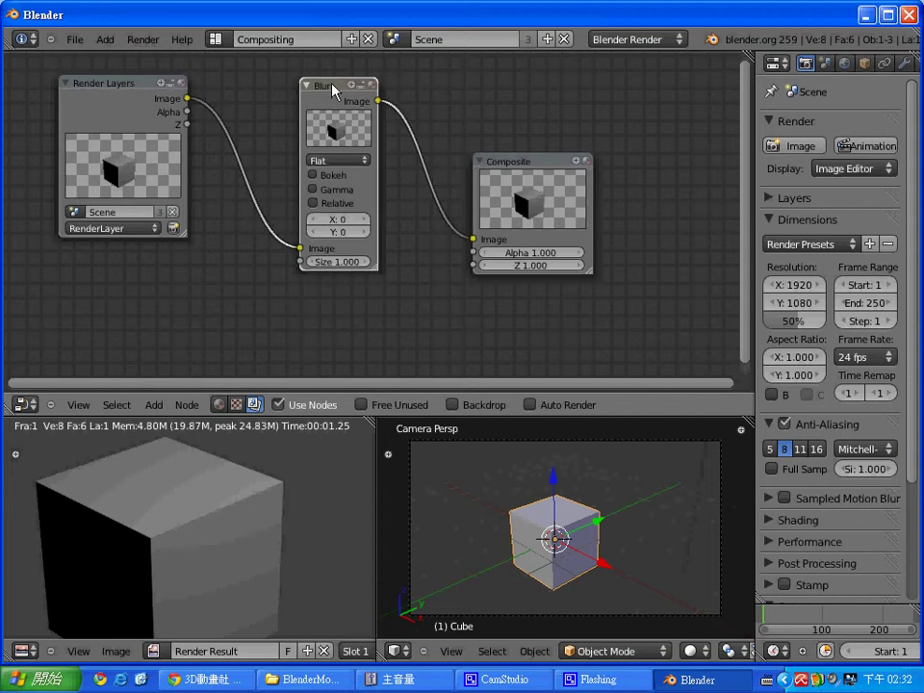
left_click(158, 404)
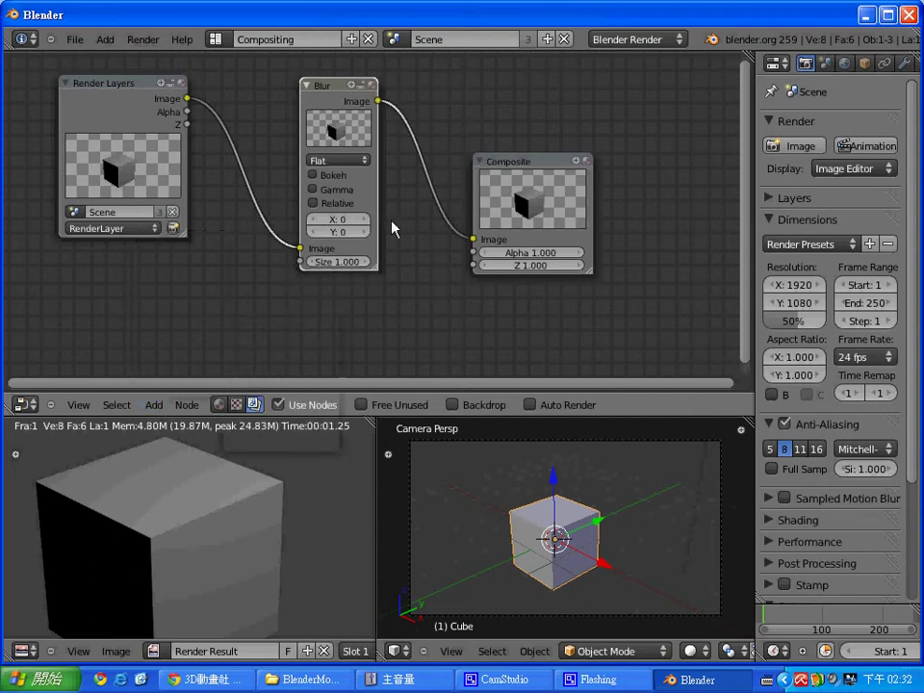
left_click(339, 221)
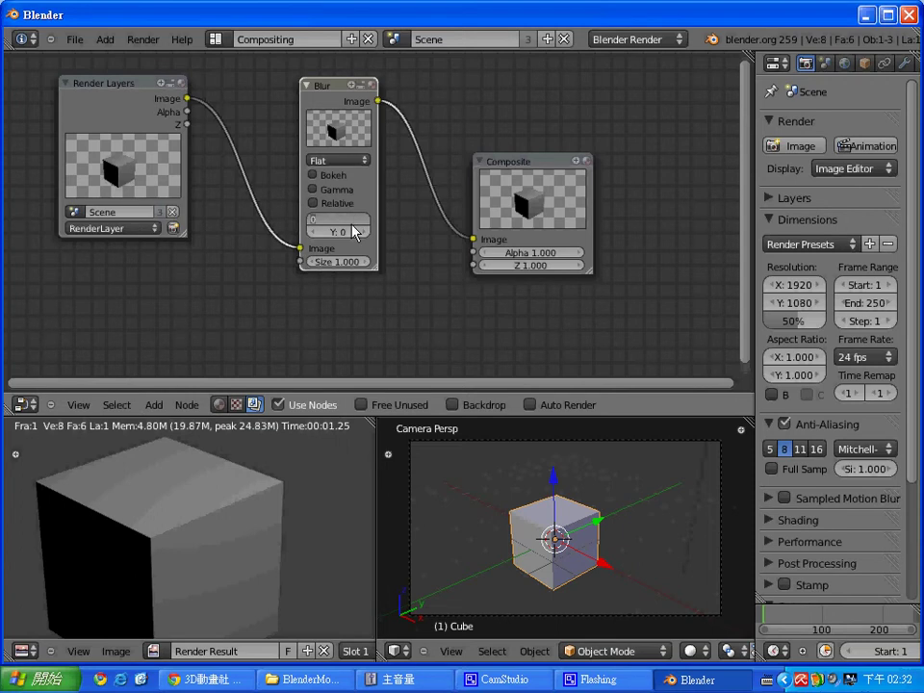
type("20")
key("Return")
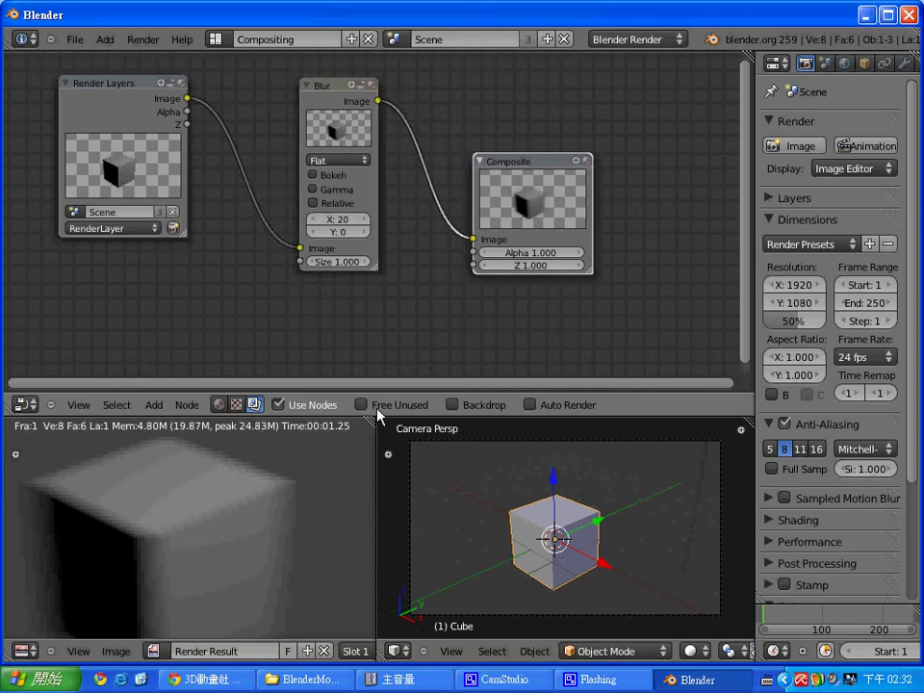
Enlarge the render result area and reposition the Blur and Render Layers nodes.
left_click_drag(382, 416, 389, 350)
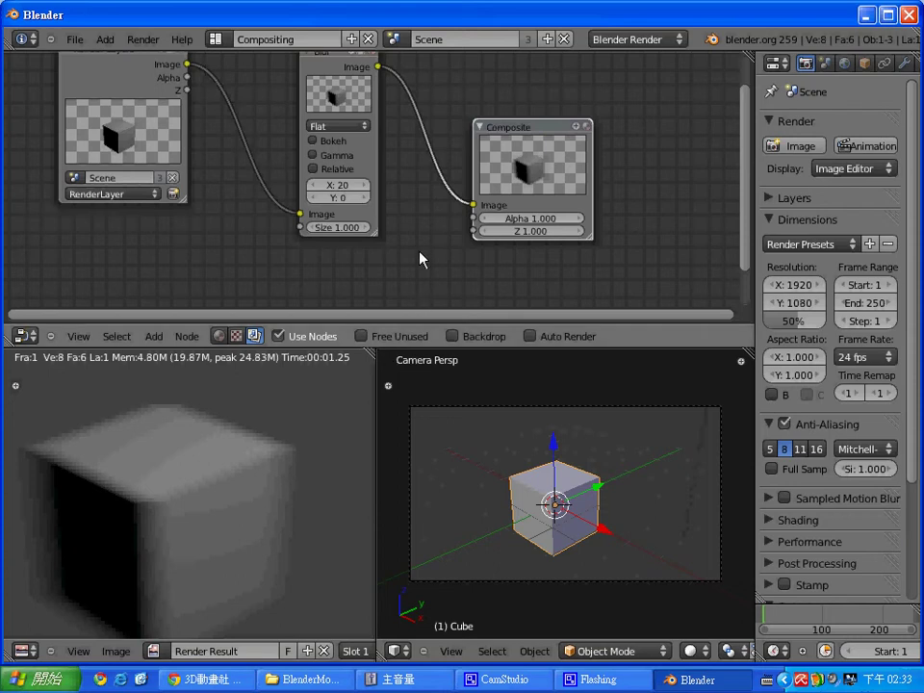
left_click_drag(326, 52, 329, 71)
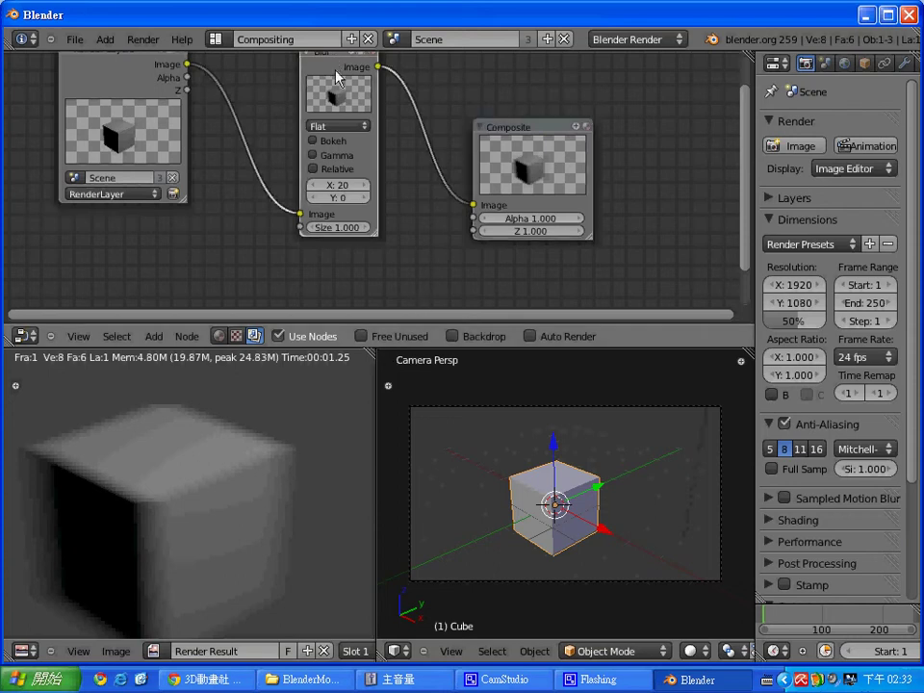
left_click_drag(77, 58, 85, 78)
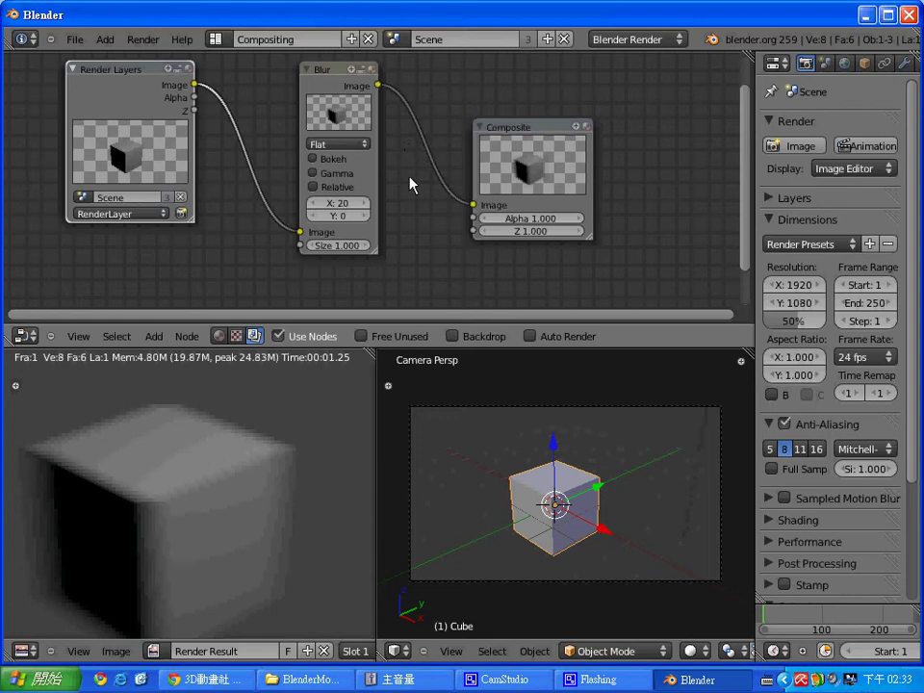
Add a Directional Blur node, moving the Blur node aside to make room.
left_click(154, 336)
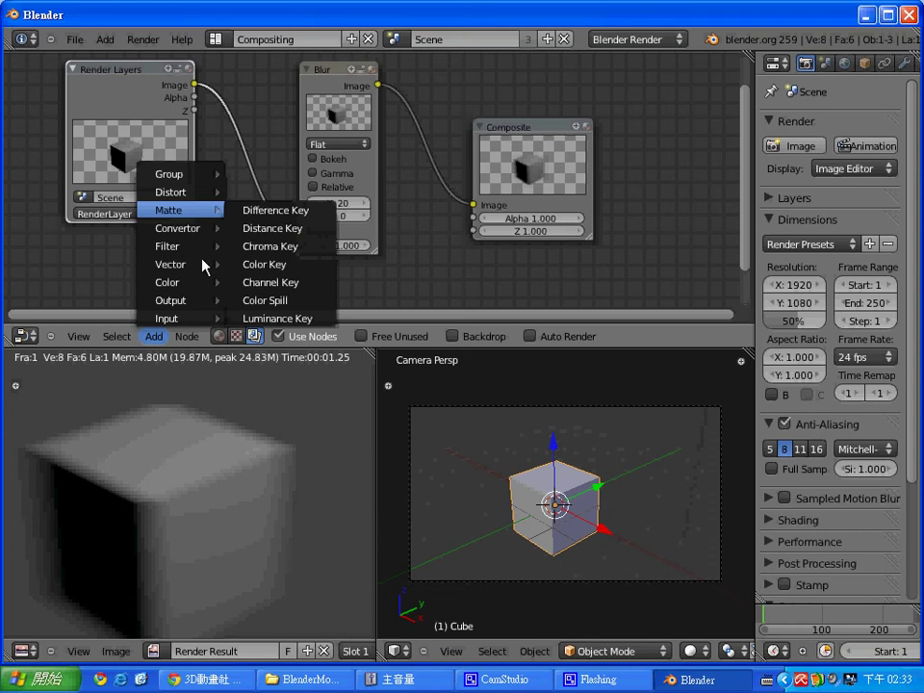
mouse_move(169, 246)
left_click(268, 283)
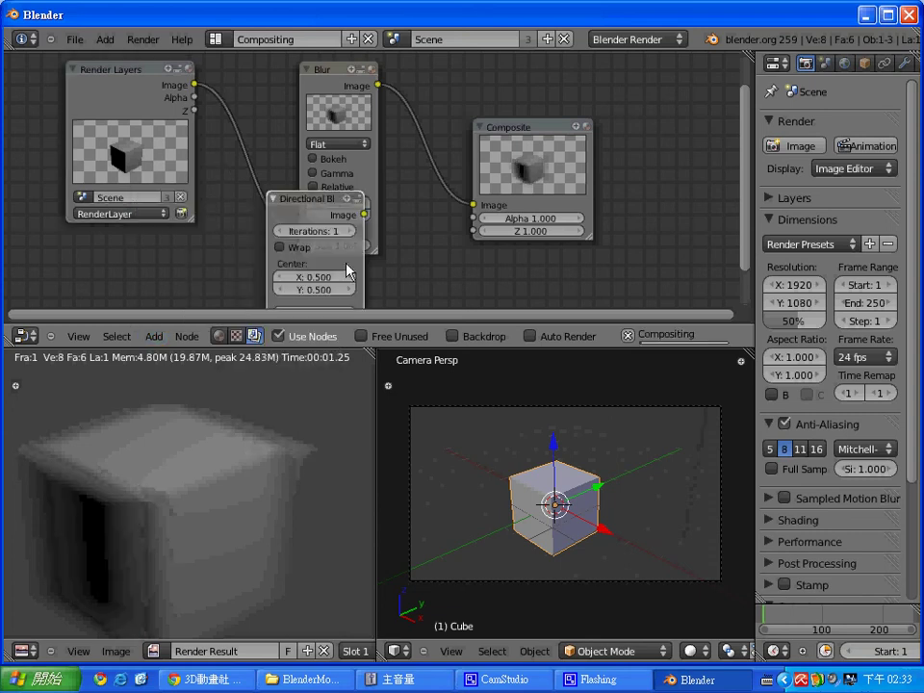
right_click(324, 201)
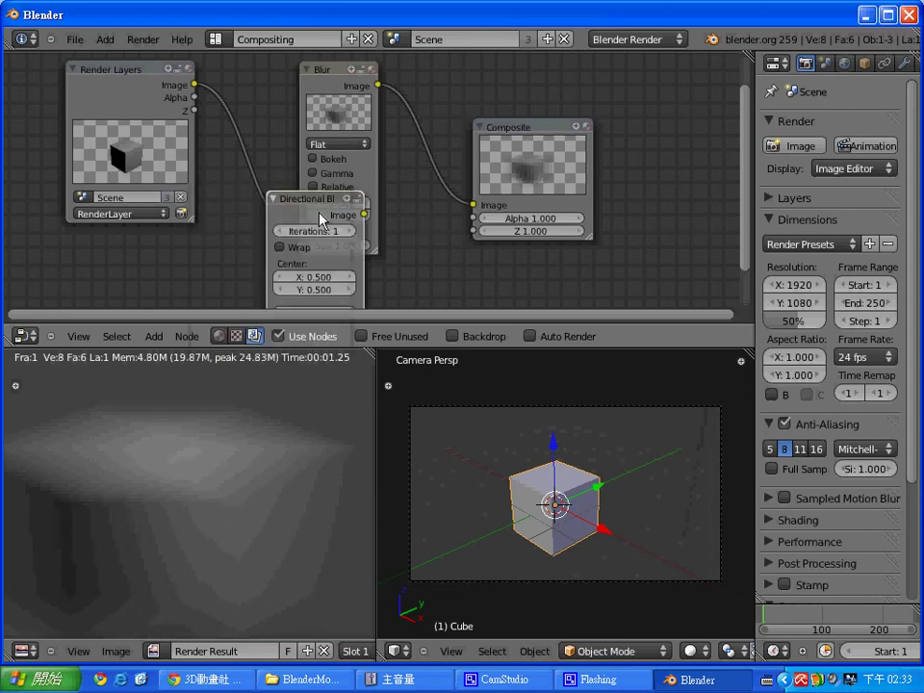
right_click(320, 204)
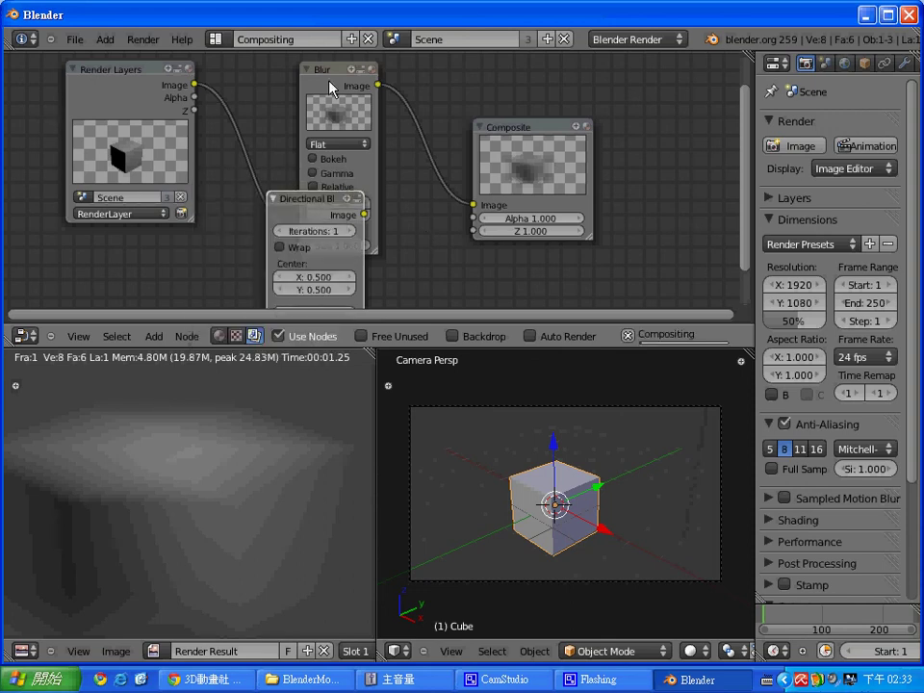
mouse_move(340, 72)
left_mouse_down()
mouse_move(438, 15)
mouse_move(427, 41)
left_mouse_up()
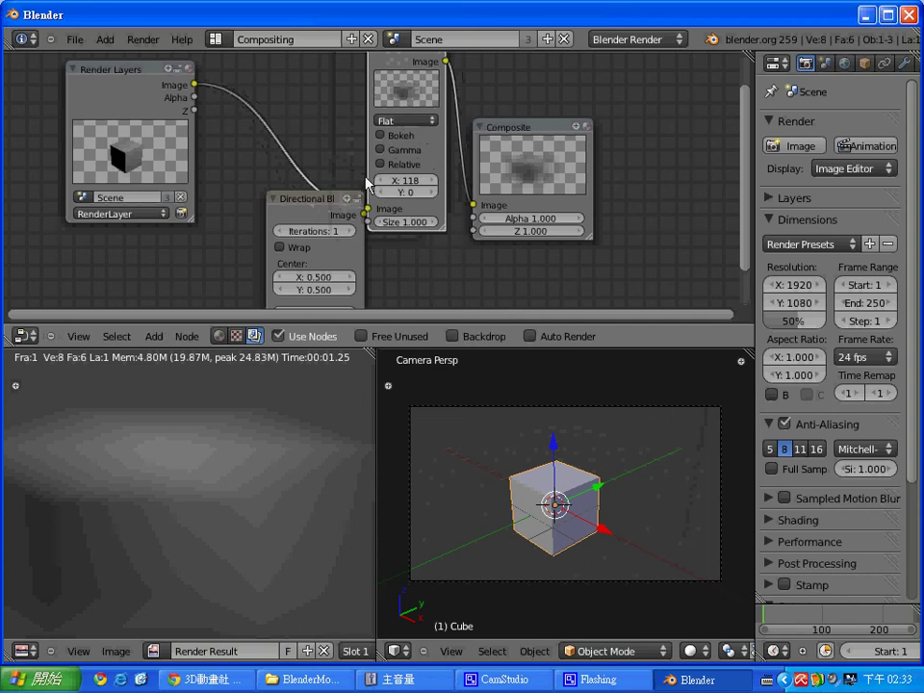
left_click_drag(299, 207, 270, 221)
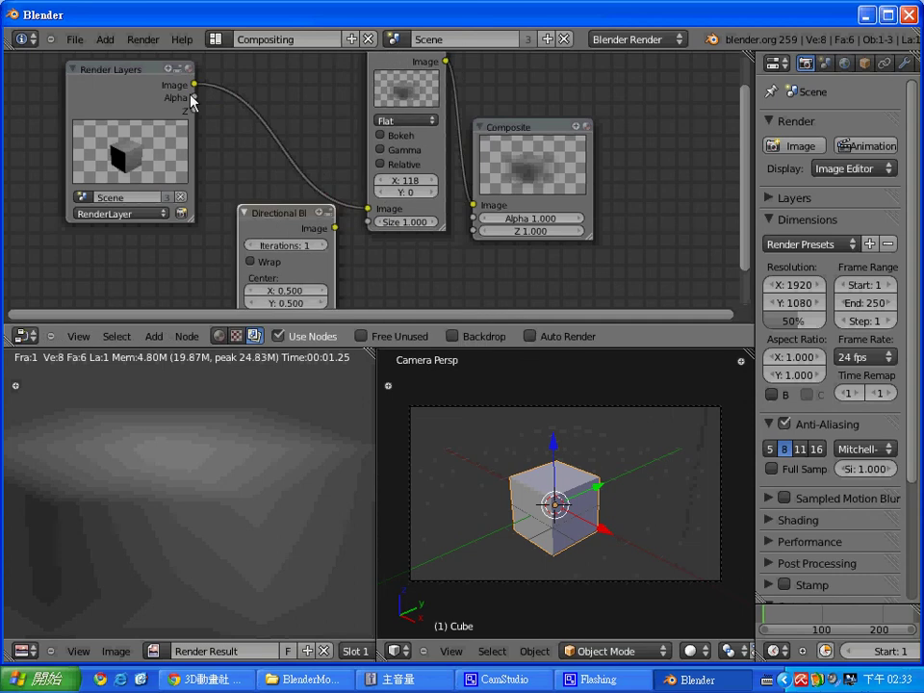
Link Render Layers Image into Directional Blur and Directional Blur's output into Composite.
left_click_drag(194, 85, 214, 303)
left_click_drag(279, 212, 289, 106)
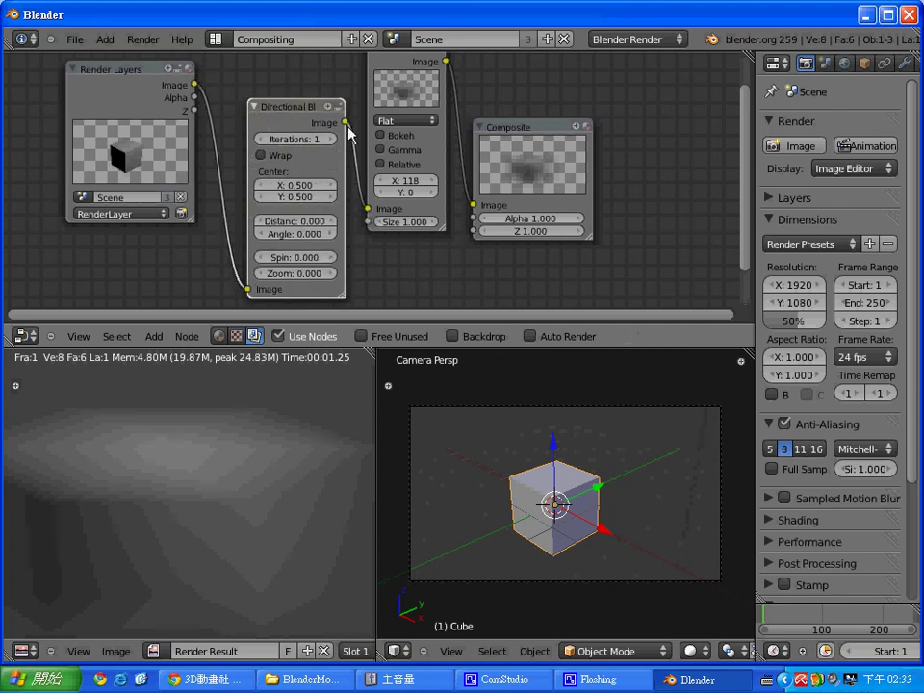
mouse_move(344, 123)
left_mouse_down()
mouse_move(474, 218)
mouse_move(356, 154)
left_mouse_up()
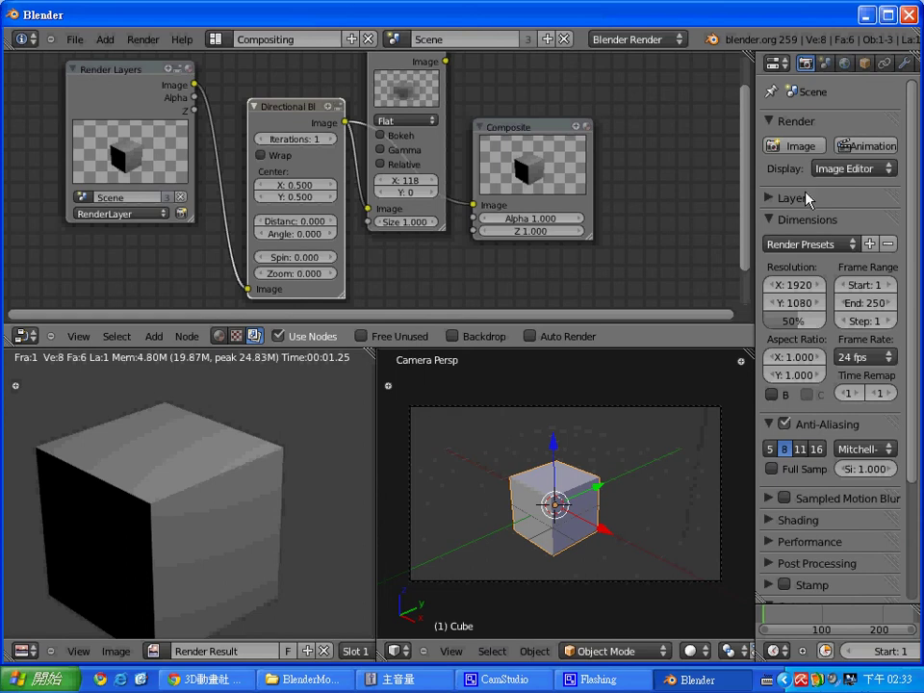
Move the Blur node up out of the way and set the Directional Blur distance to 1.
left_click_drag(744, 199, 736, 155)
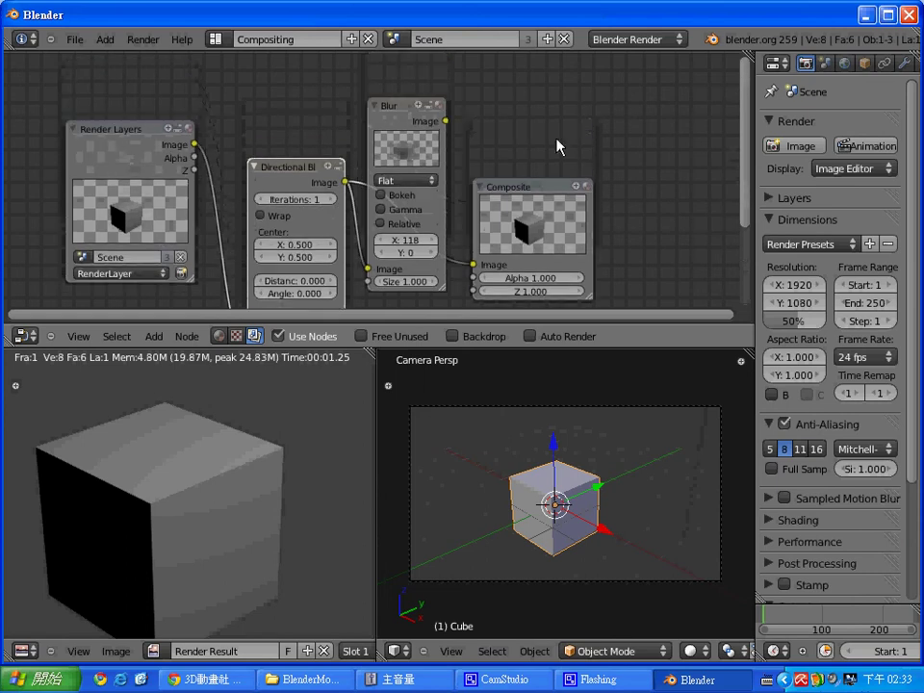
left_click_drag(411, 116, 423, 16)
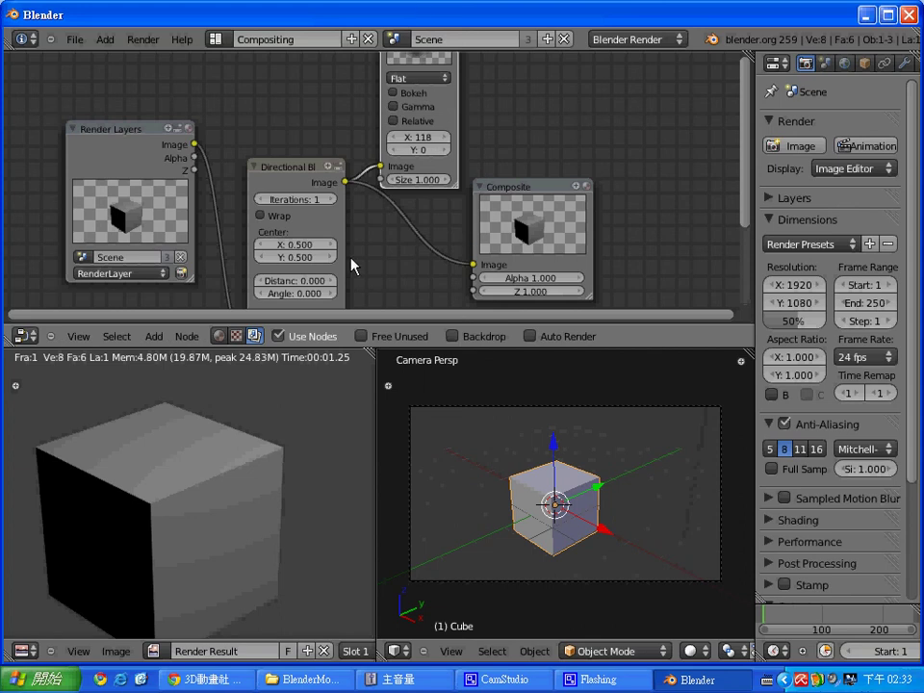
left_click(323, 283)
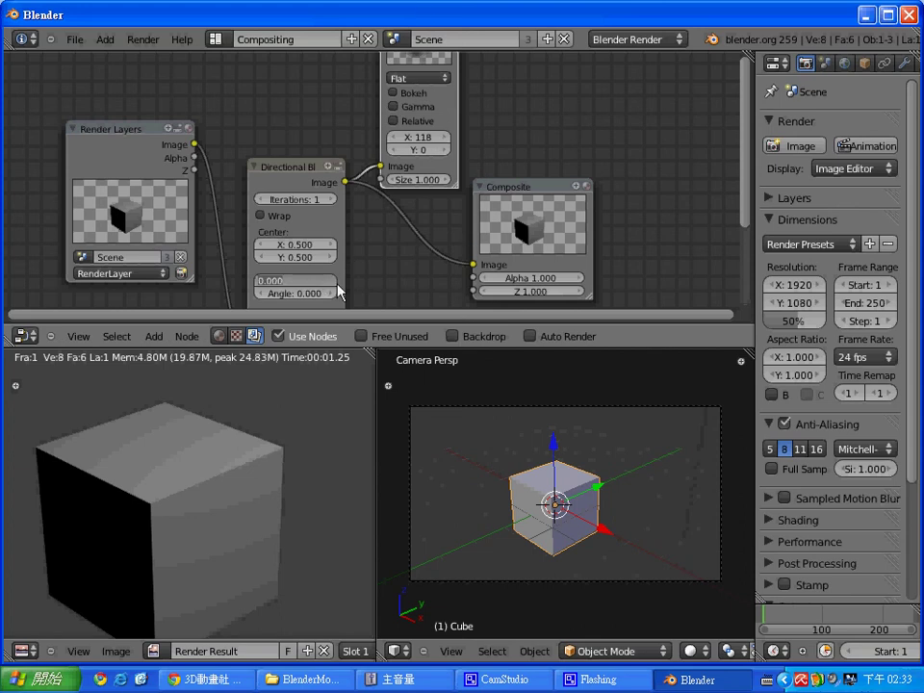
type("1")
key("Return")
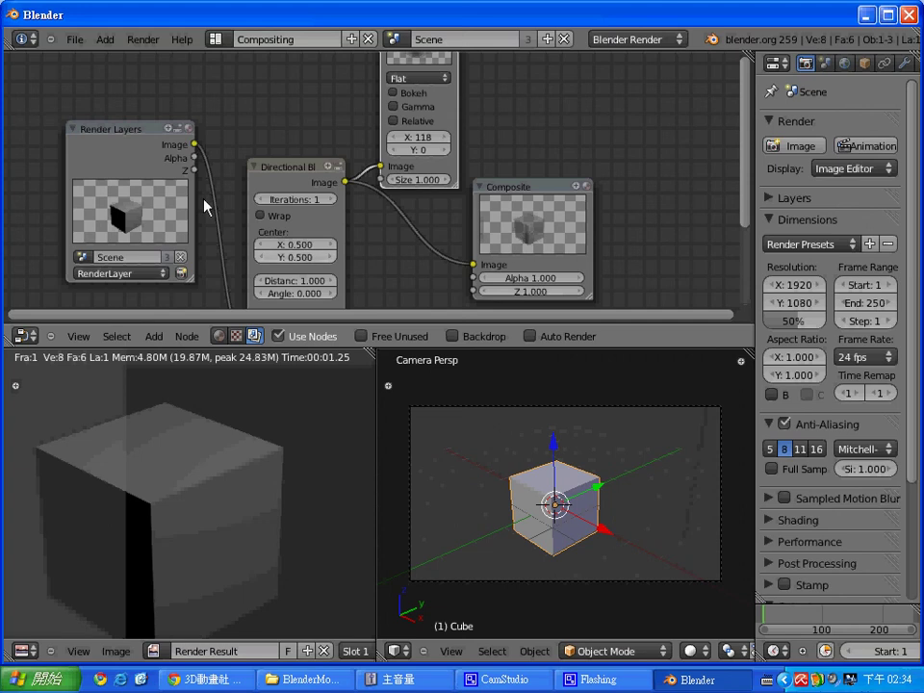
left_click(155, 336)
mouse_move(180, 246)
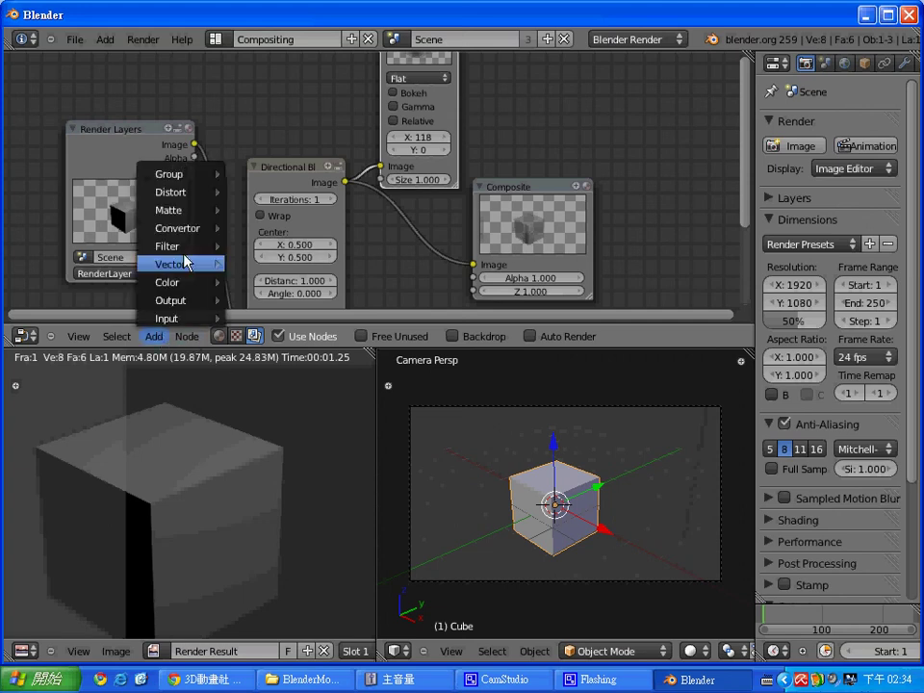